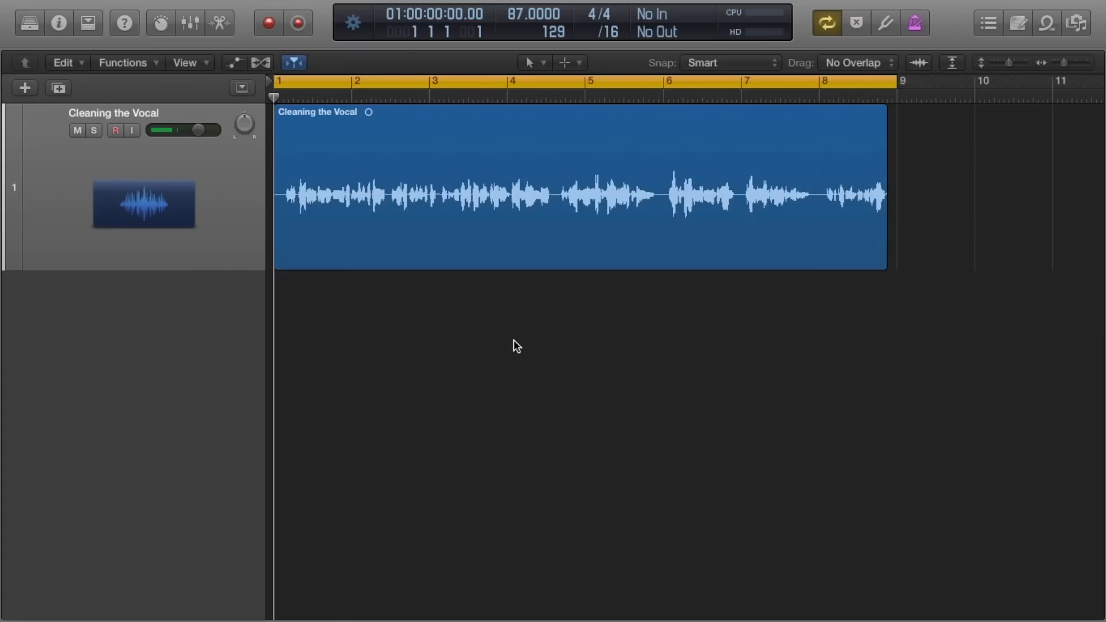
Play the vocal, select the Cleaning the Vocal region, and show the editing toolbar.
key("space")
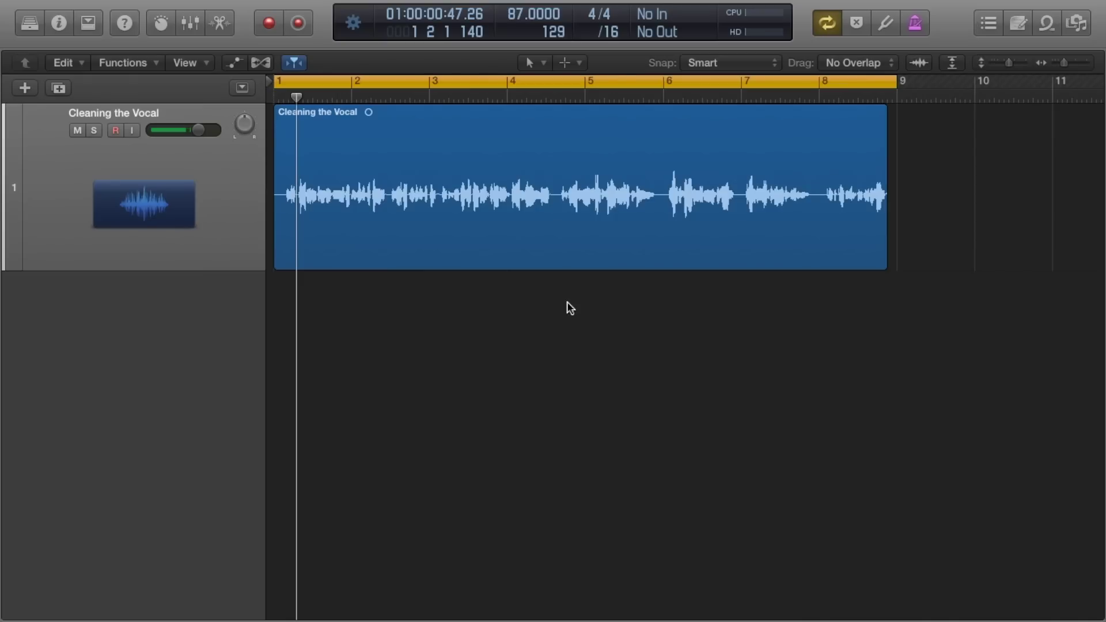
left_click(679, 226)
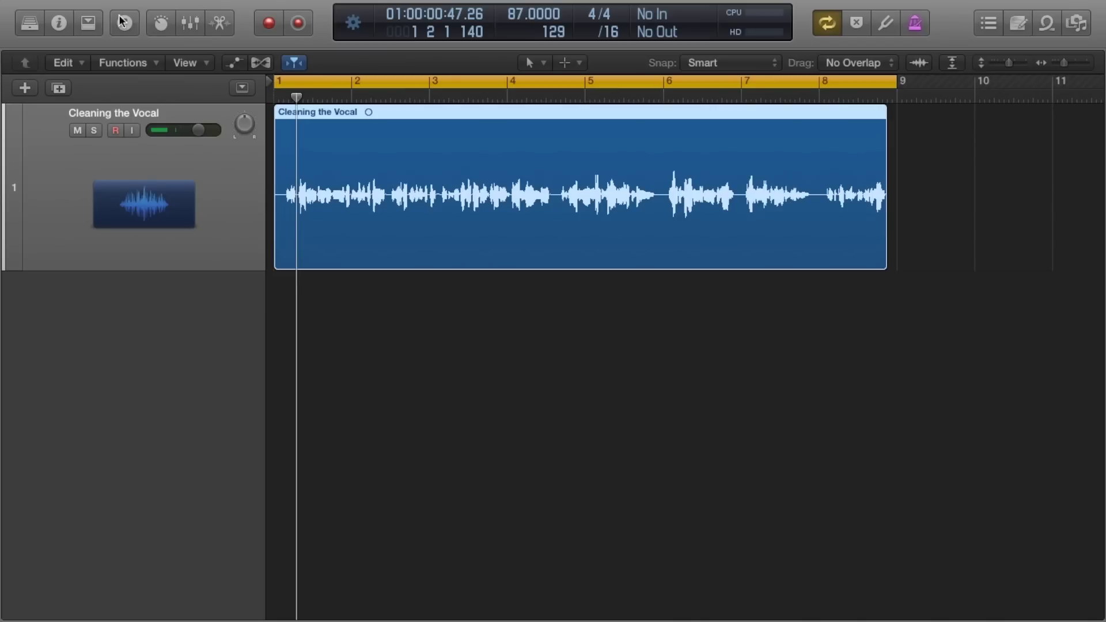
left_click(87, 23)
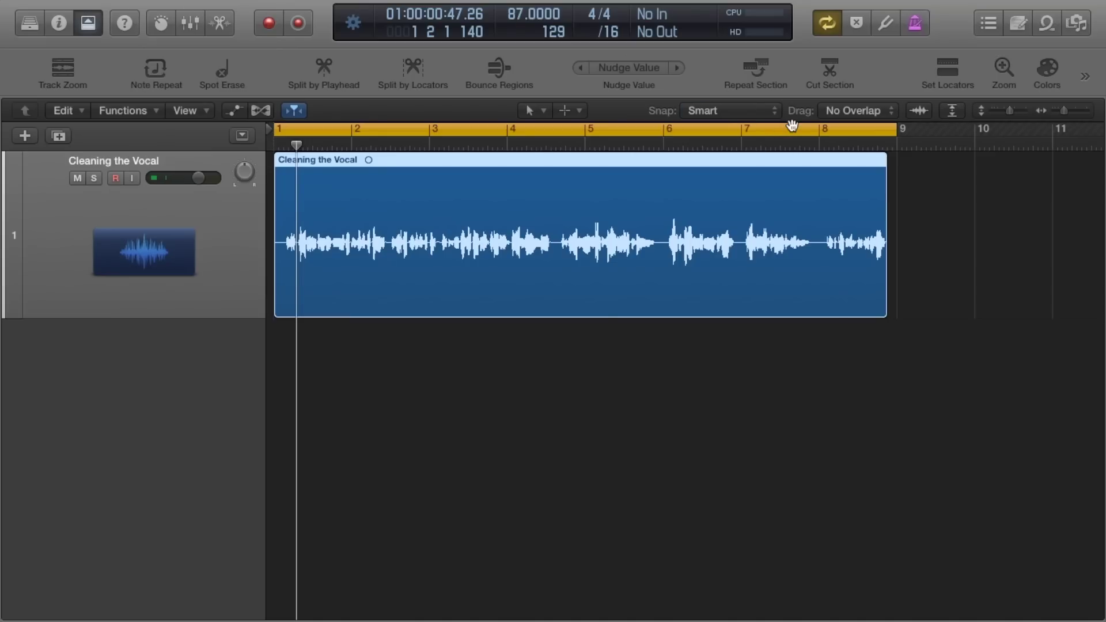
left_click(947, 68)
Deselect the vocal region and switch off cycle playback.
left_click(780, 383)
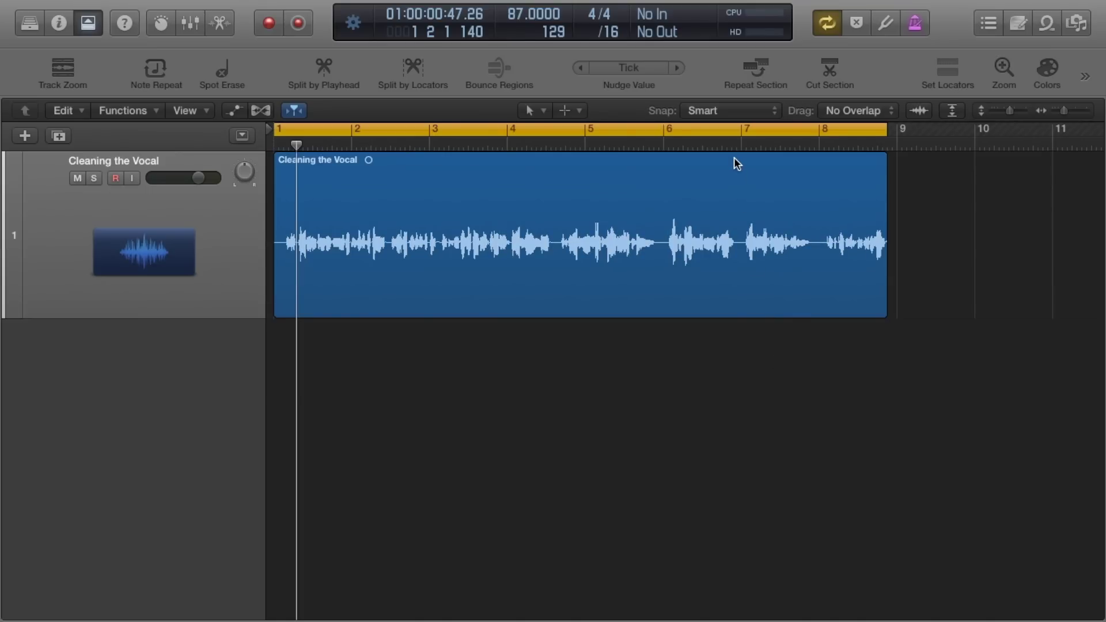
left_click(733, 129)
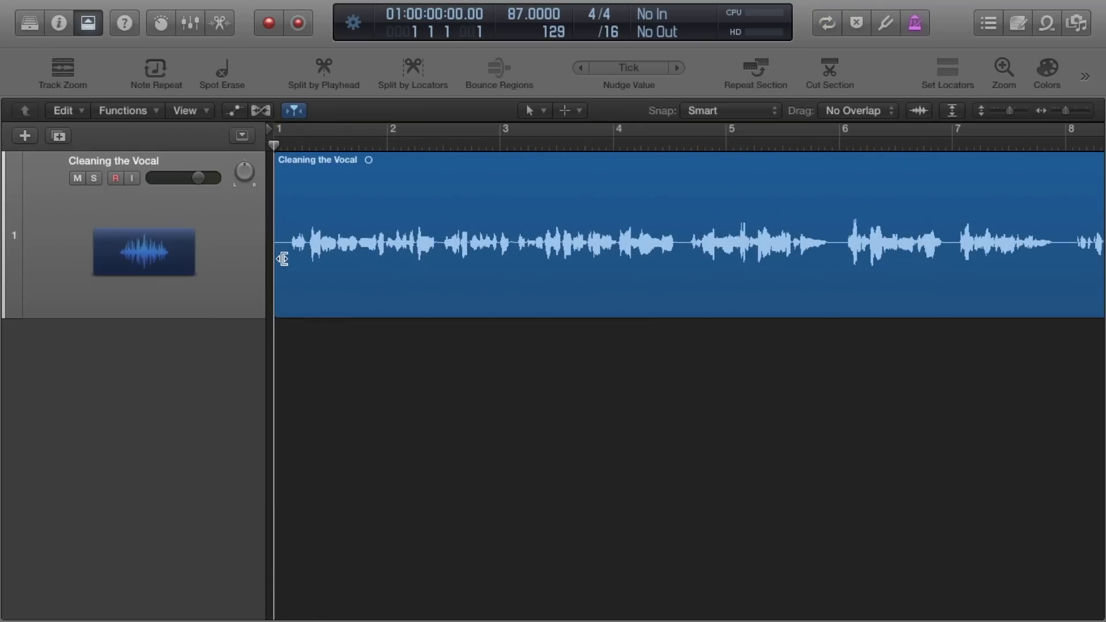
left_click(572, 112)
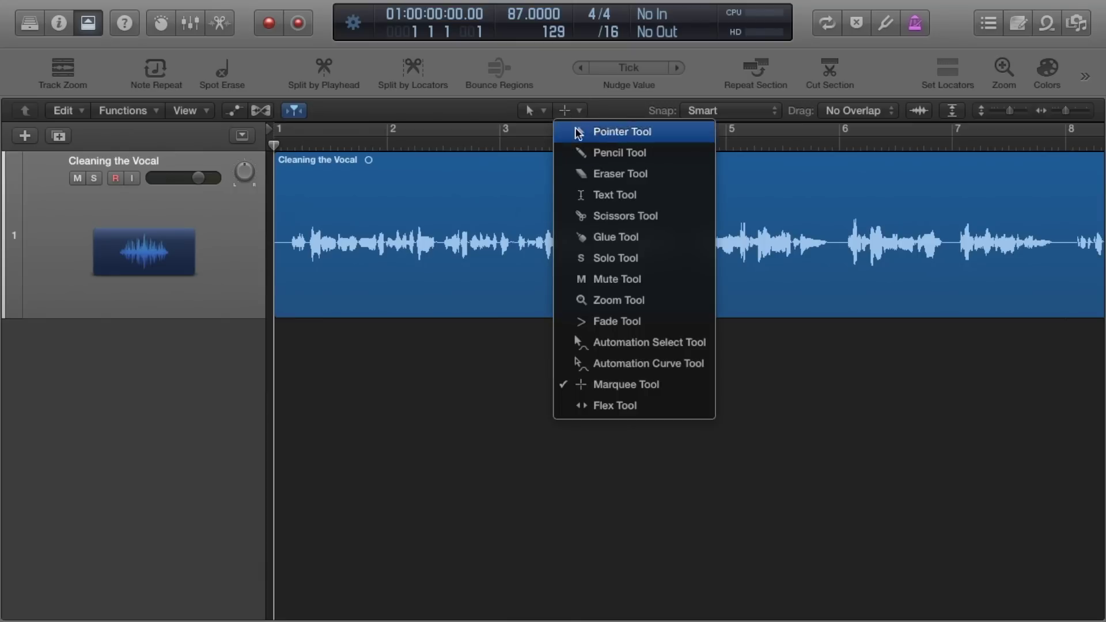
With the Marquee Tool, split off and delete the noise at the vocal region's start.
left_click(699, 392)
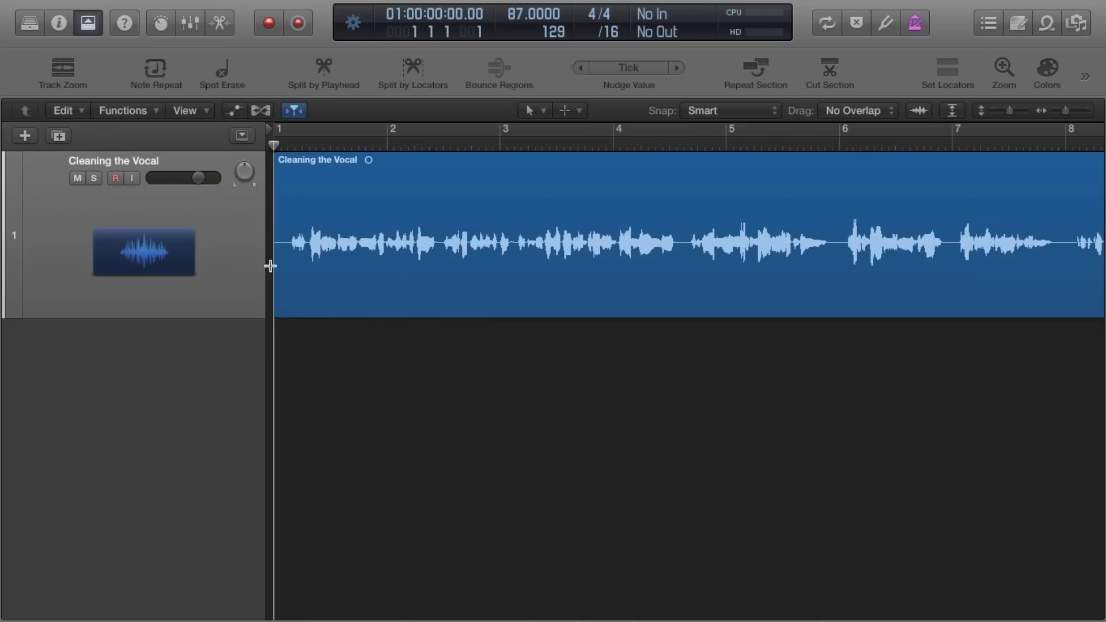
left_click_drag(270, 266, 288, 268)
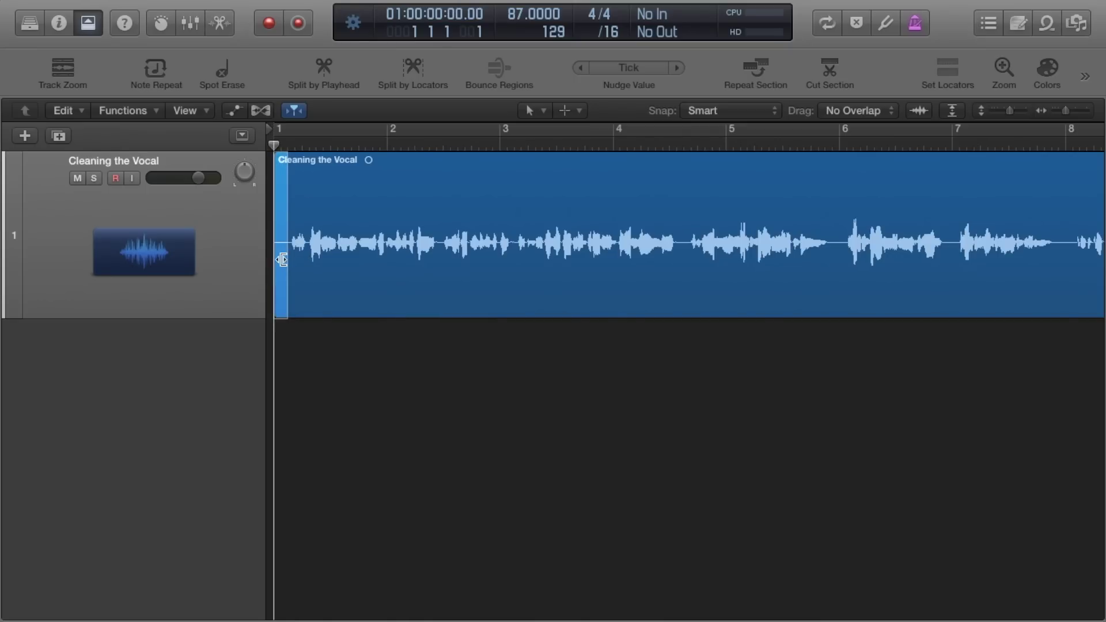
left_click(279, 262)
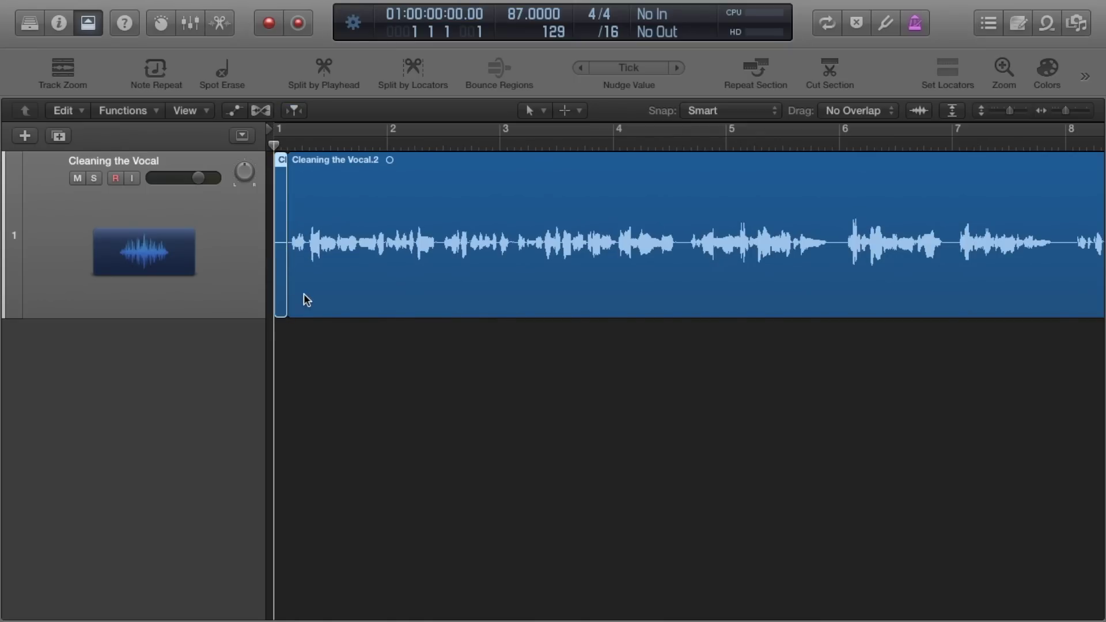
key("Delete")
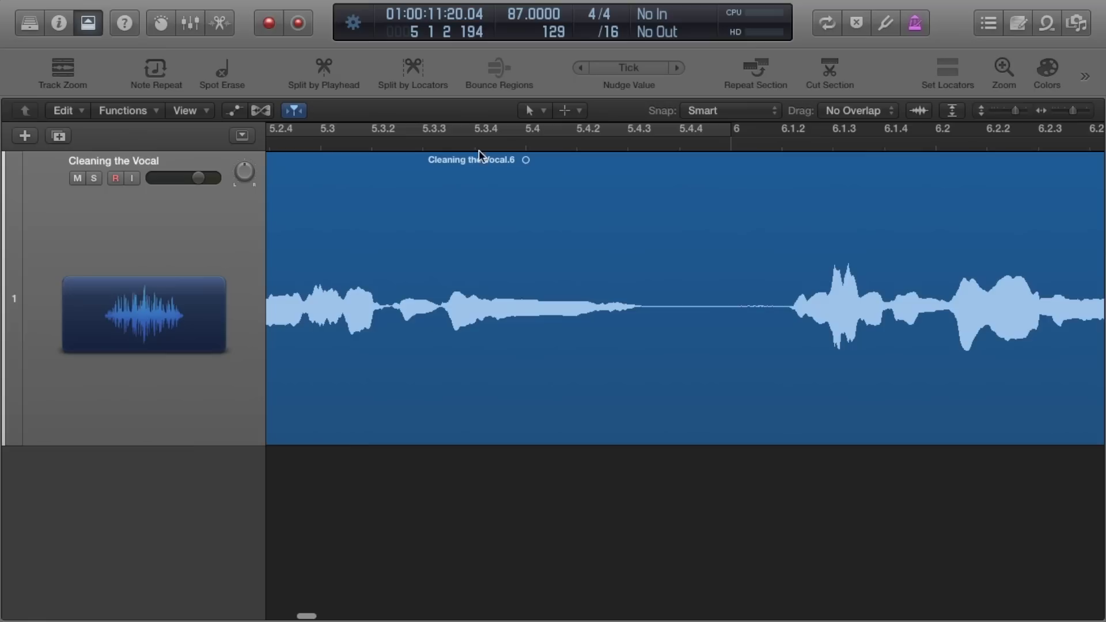
Find and delete the breath between 5.4.3 and bar 6, then zoom out to the song start.
left_click(457, 140)
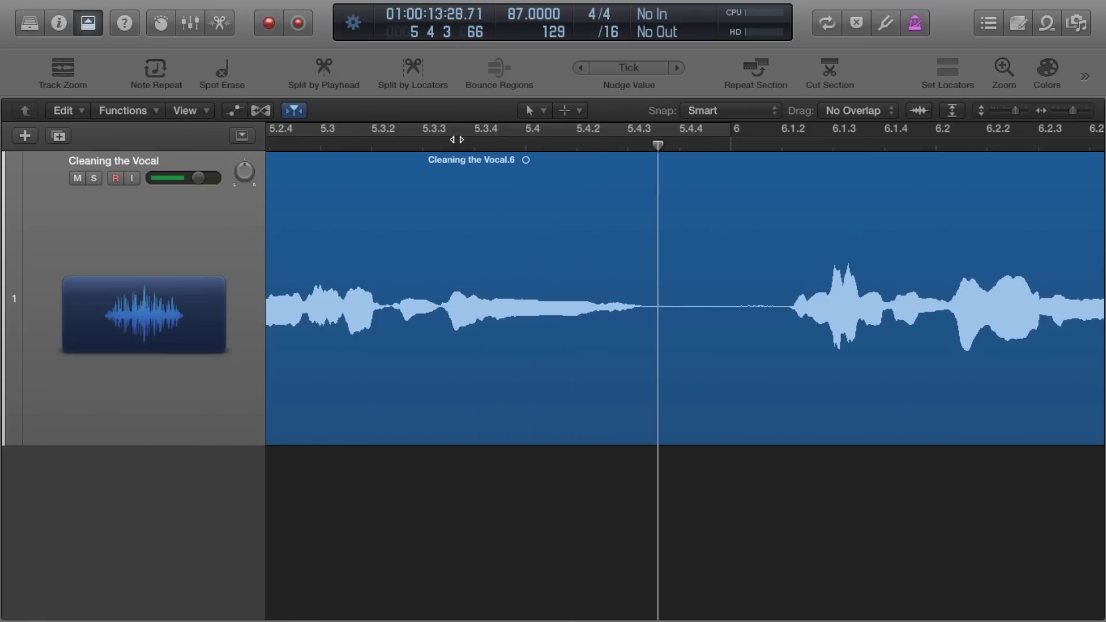
left_click(423, 140)
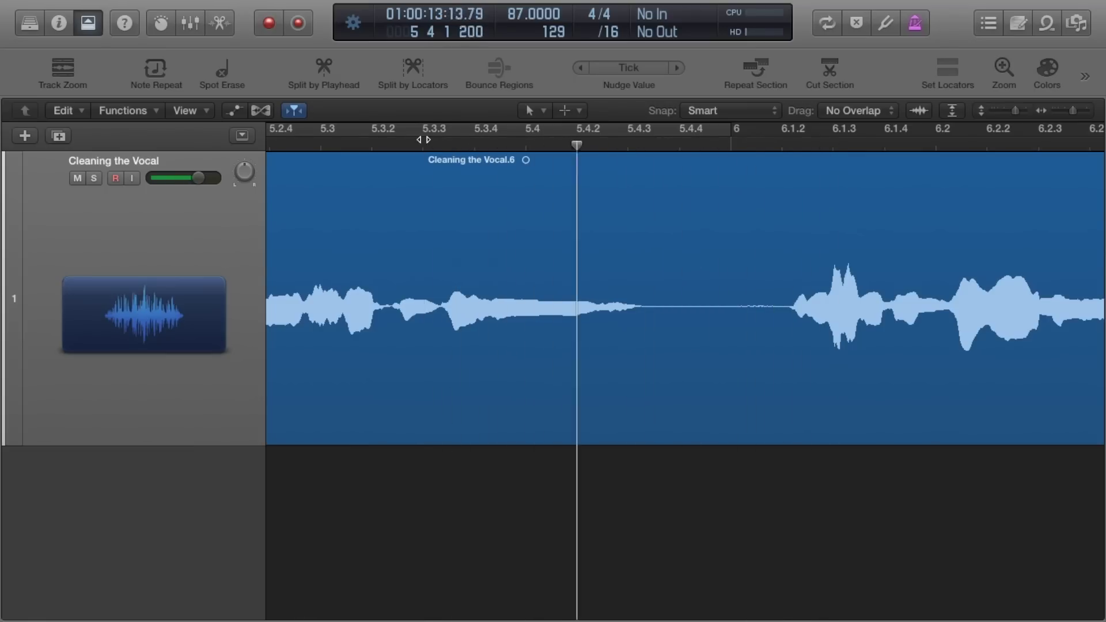
key("space")
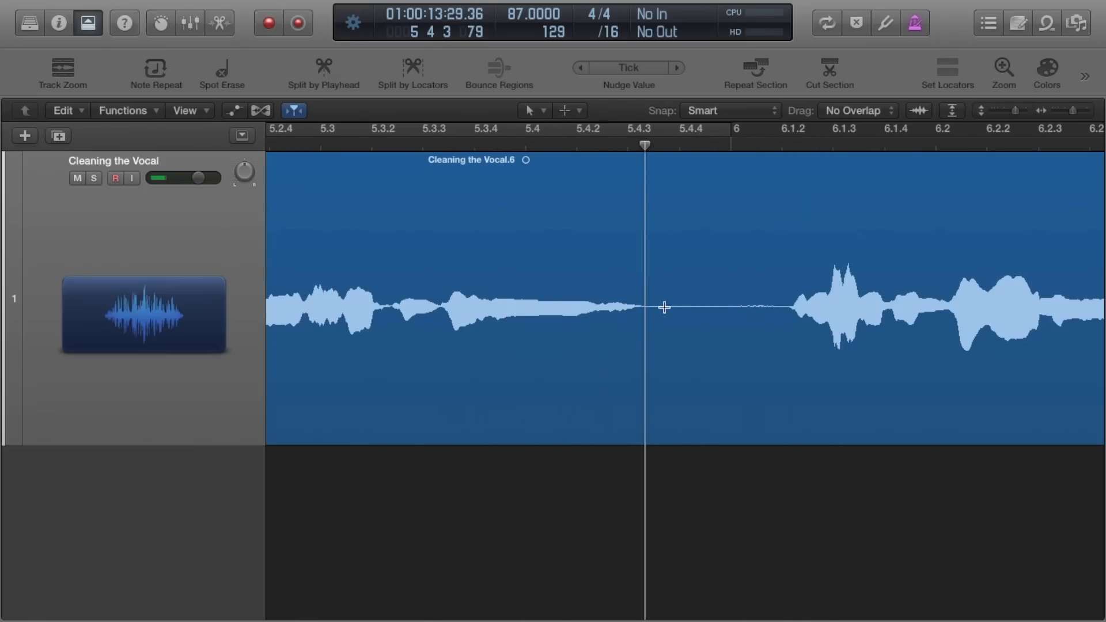
left_click_drag(662, 306, 732, 331)
key("Delete")
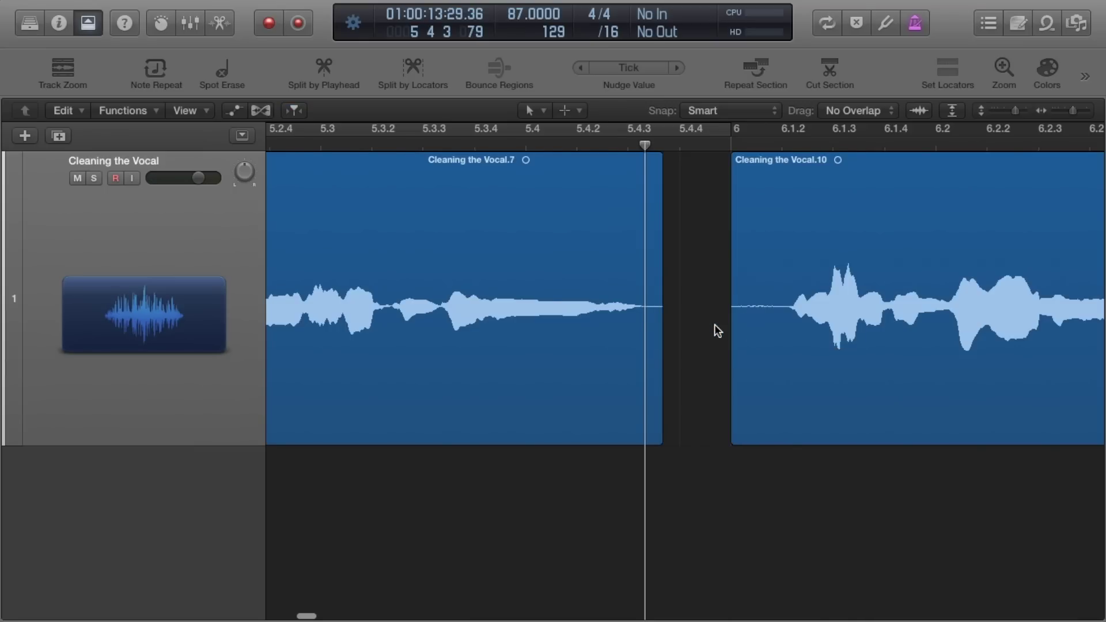
key("z")
key("Return")
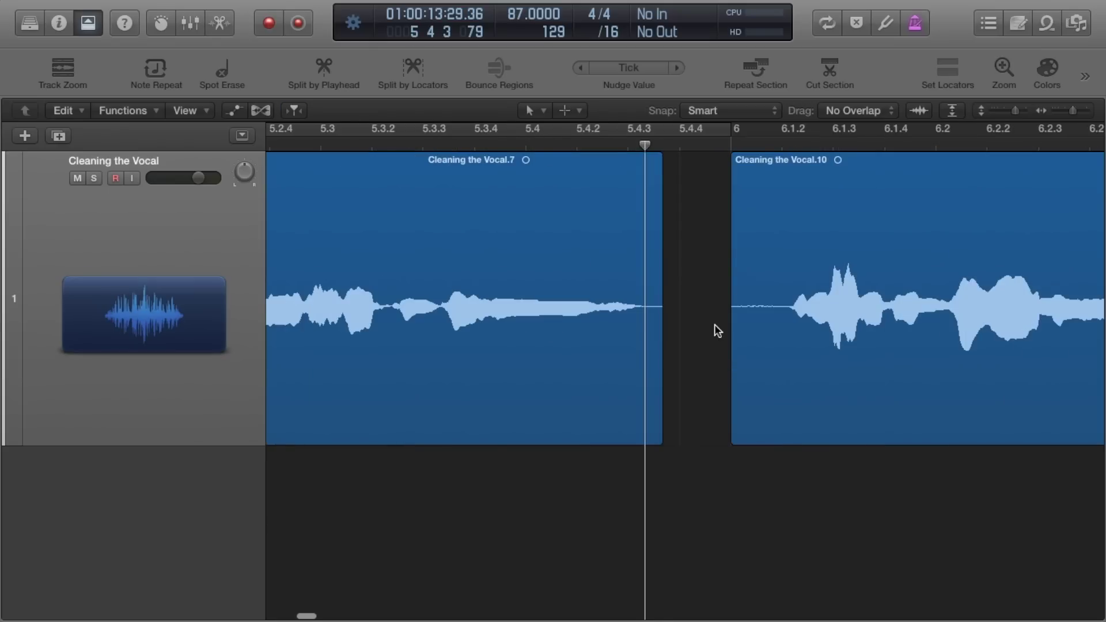
With the Fade Tool, draw fade-outs on the ends of Cleaning the Vocal.3 and Cleaning the Vocal.11.
scroll(714, 325, "left", 10)
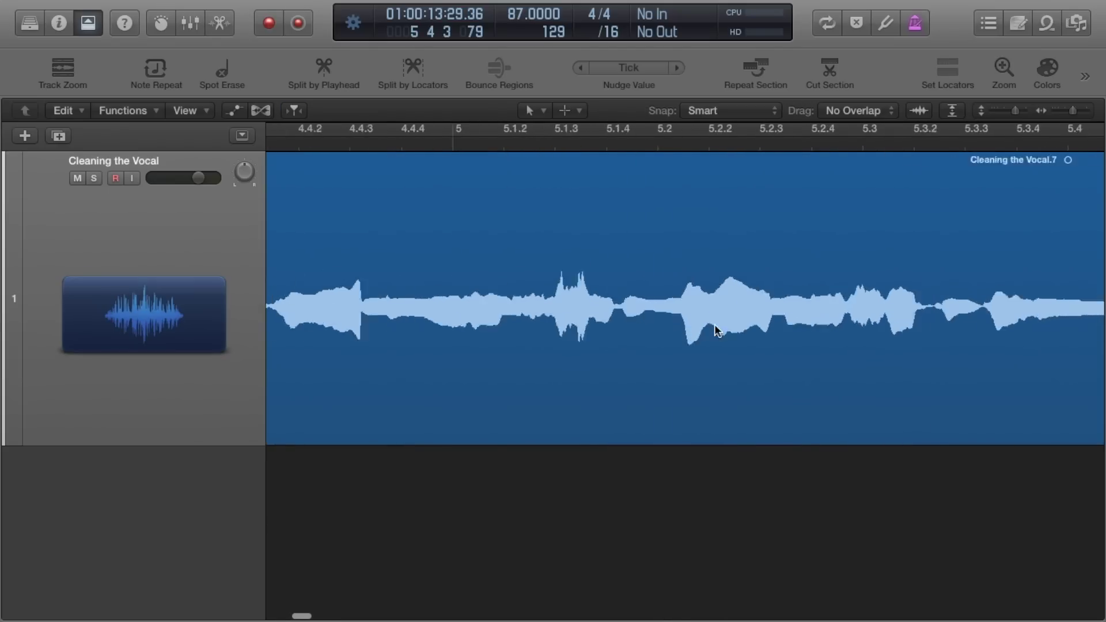
left_click(564, 110)
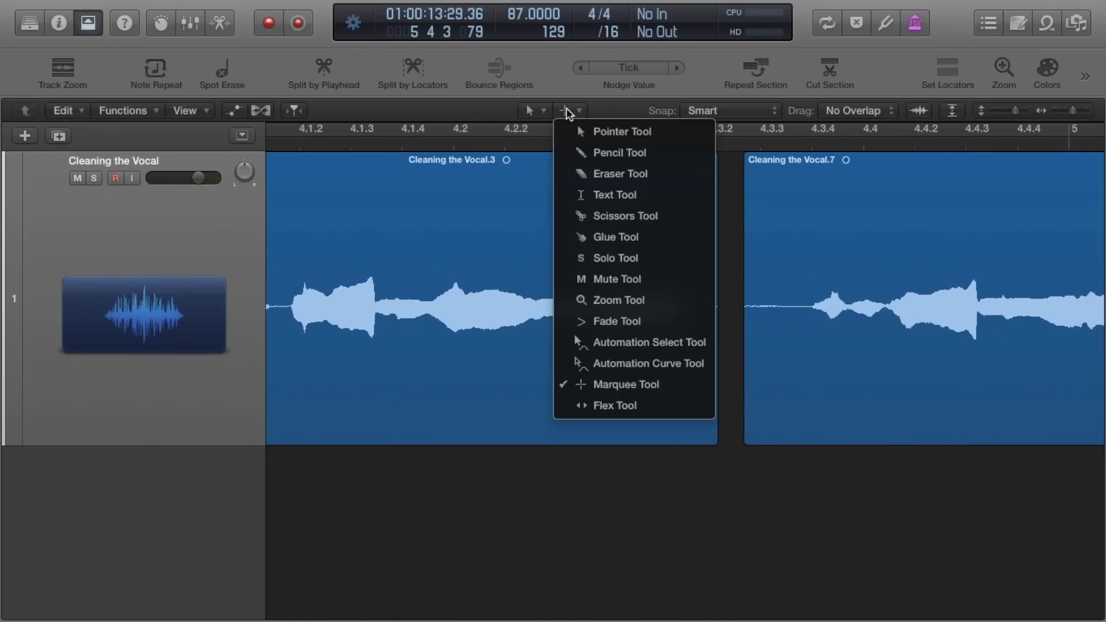
left_click(646, 320)
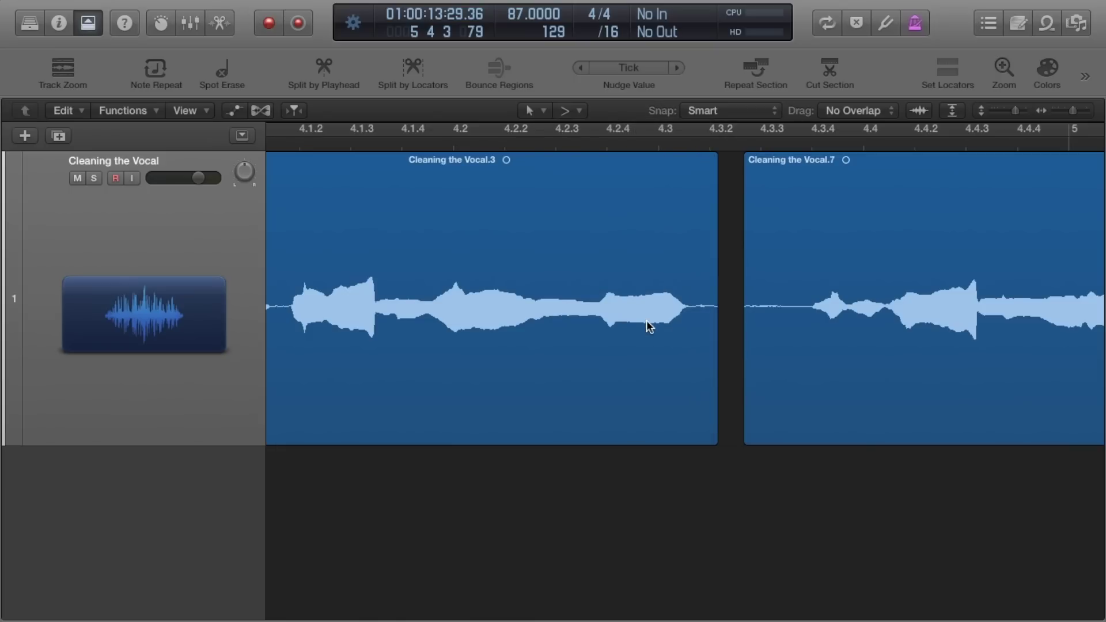
mouse_move(716, 391)
left_mouse_down()
mouse_move(697, 397)
mouse_move(745, 373)
mouse_move(799, 370)
mouse_move(787, 368)
left_mouse_up()
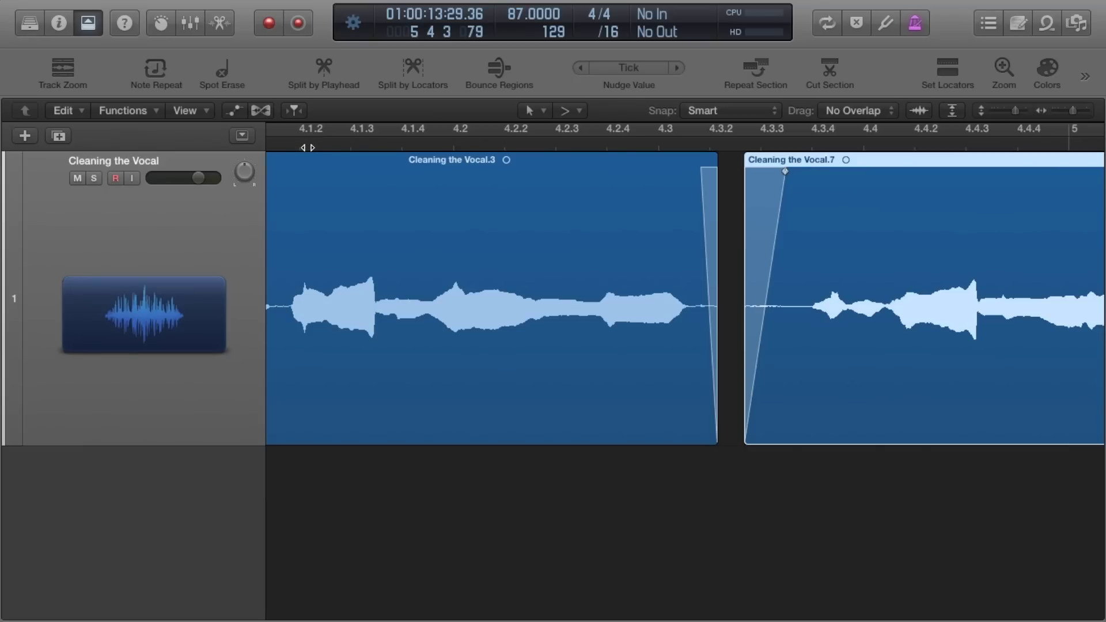
left_click_drag(627, 358, 615, 358)
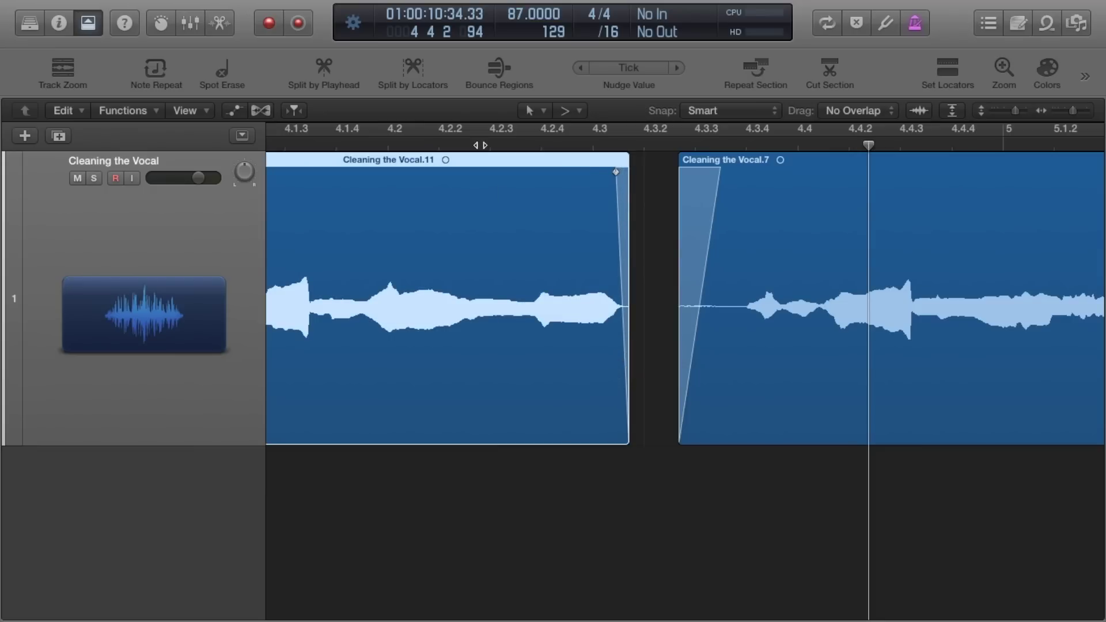
Audition the faded phrase ends from just before them, then stop playback.
double_click(475, 145)
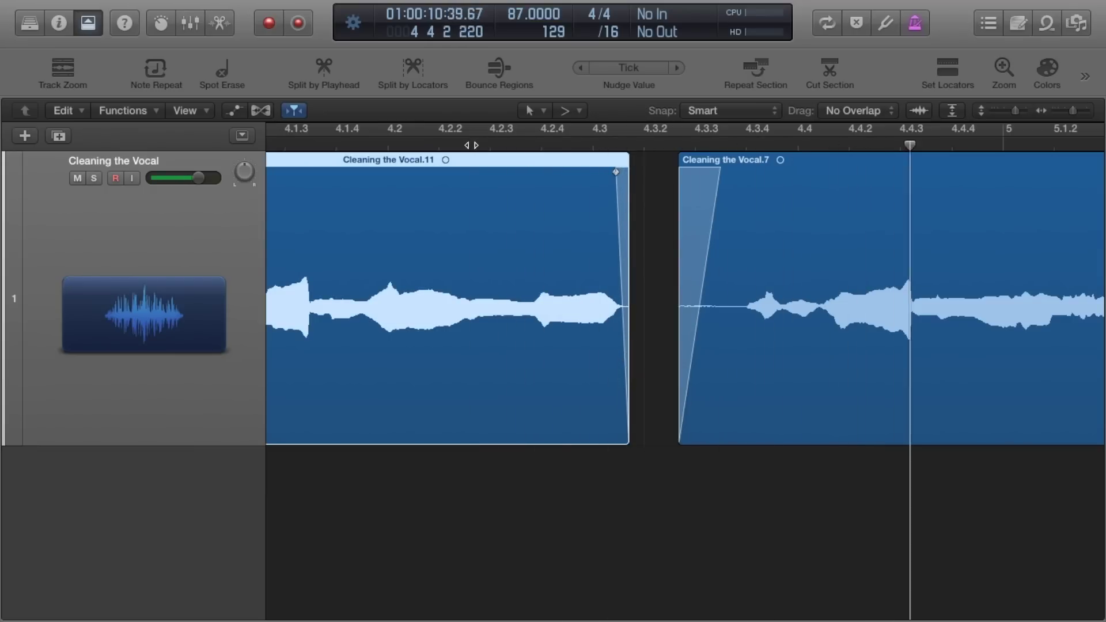
double_click(471, 145)
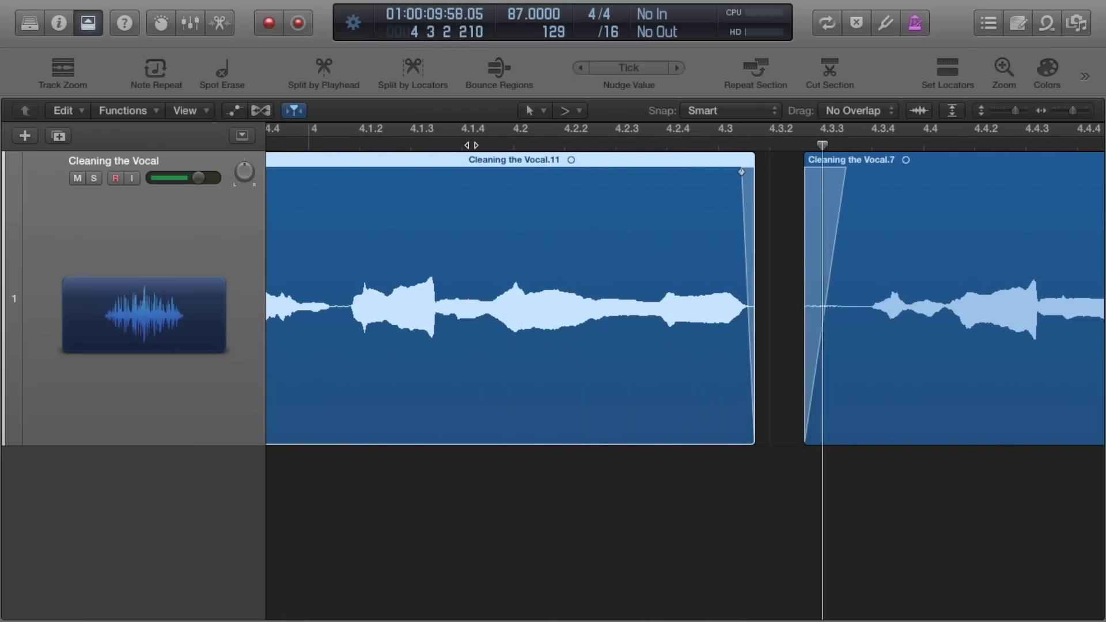
scroll(471, 145, "left", 3)
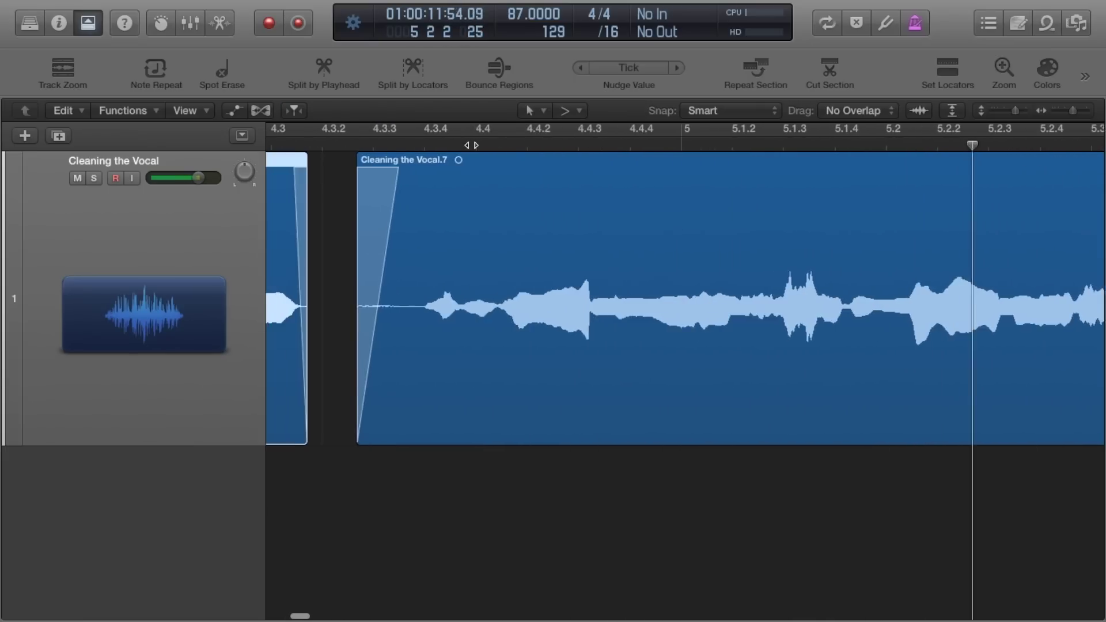
key("super+Left")
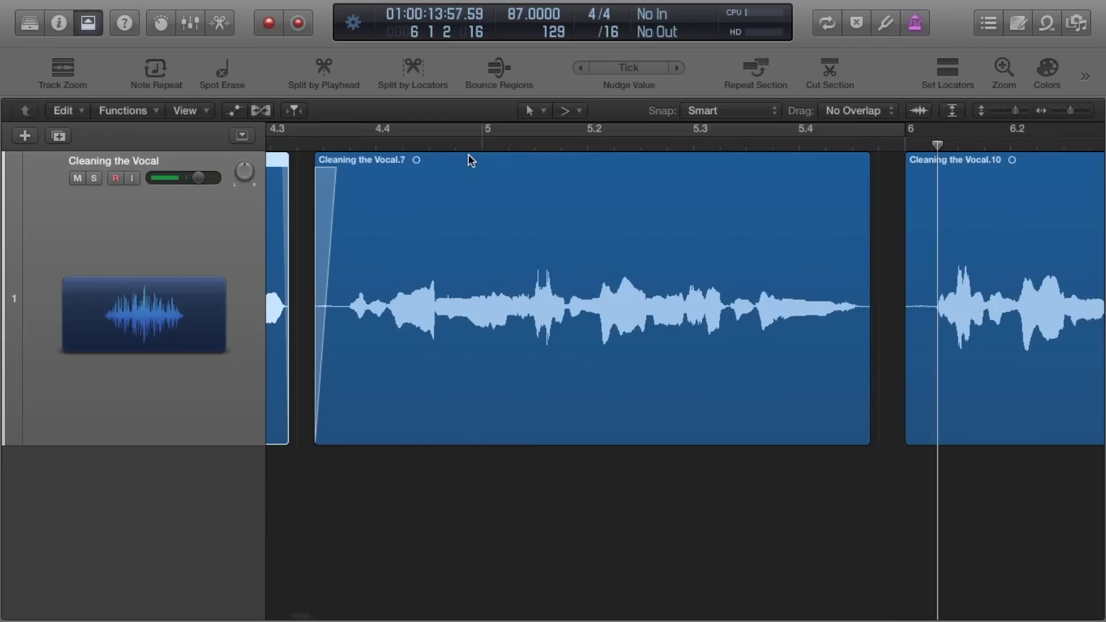
scroll(469, 154, "left", 4)
key("space")
scroll(468, 154, "right", 10)
Fade out the region before Cleaning the Vocal.10 and play back from around bar 5.3.
left_click(498, 378)
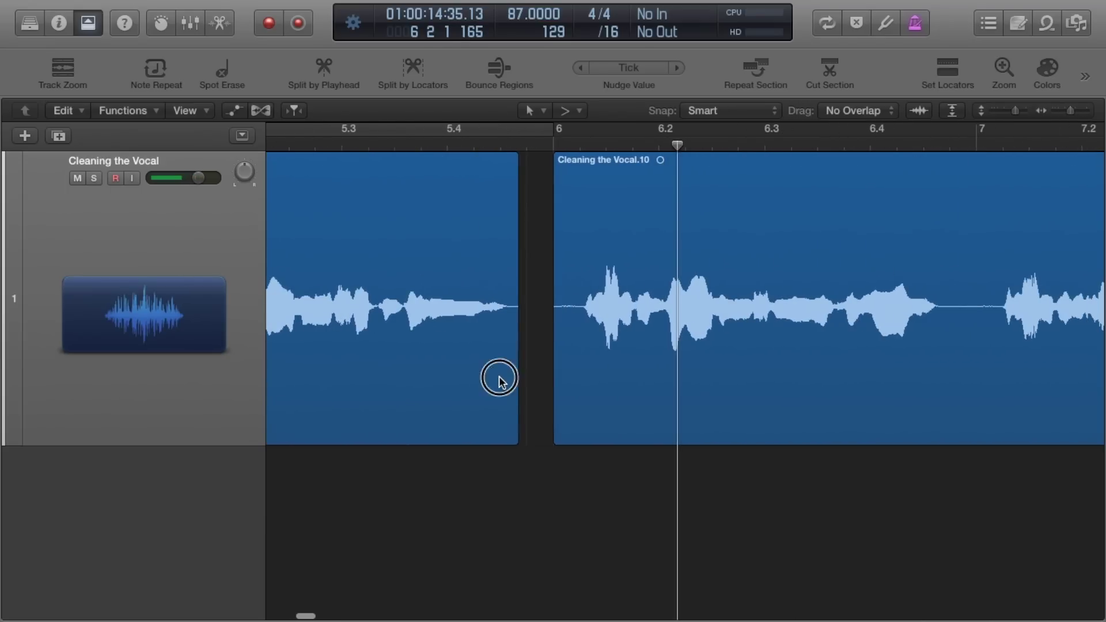
mouse_move(515, 394)
left_mouse_down()
mouse_move(498, 390)
mouse_move(586, 366)
left_mouse_up()
double_click(347, 141)
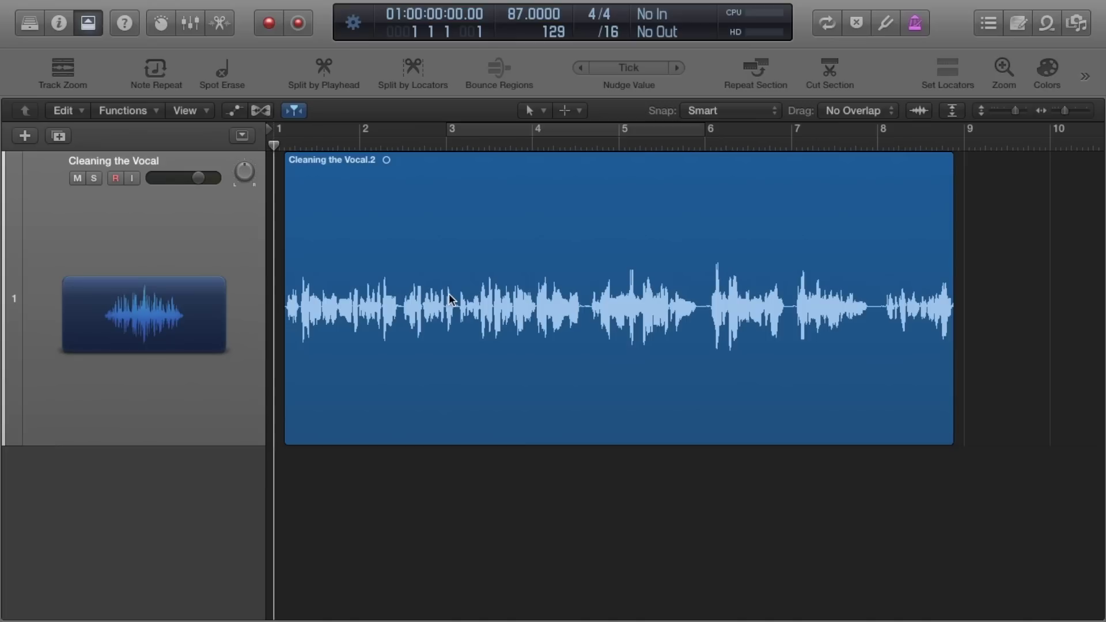
Run Remove Silence from Audio Region on Cleaning the Vocal.2 with Threshold 2.0.
left_click(449, 238)
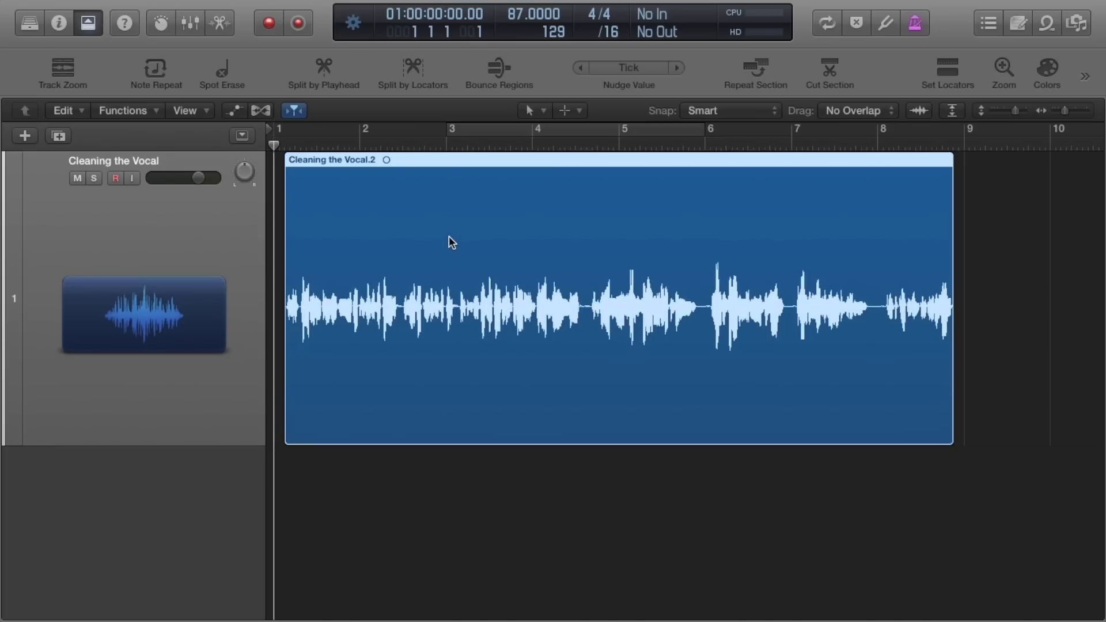
left_click(144, 108)
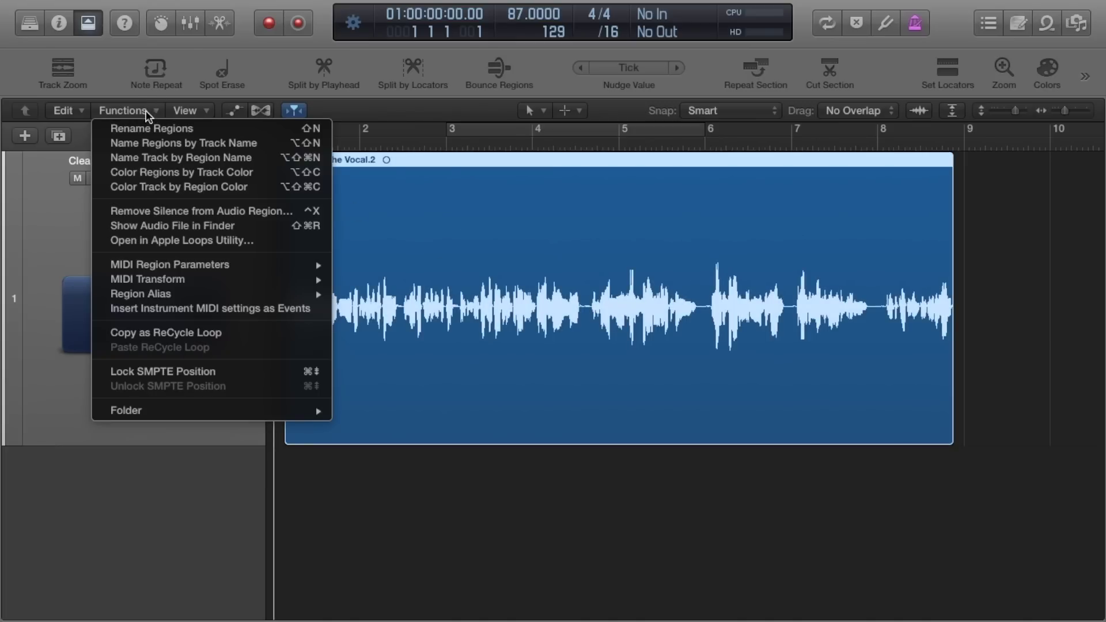
left_click(300, 211)
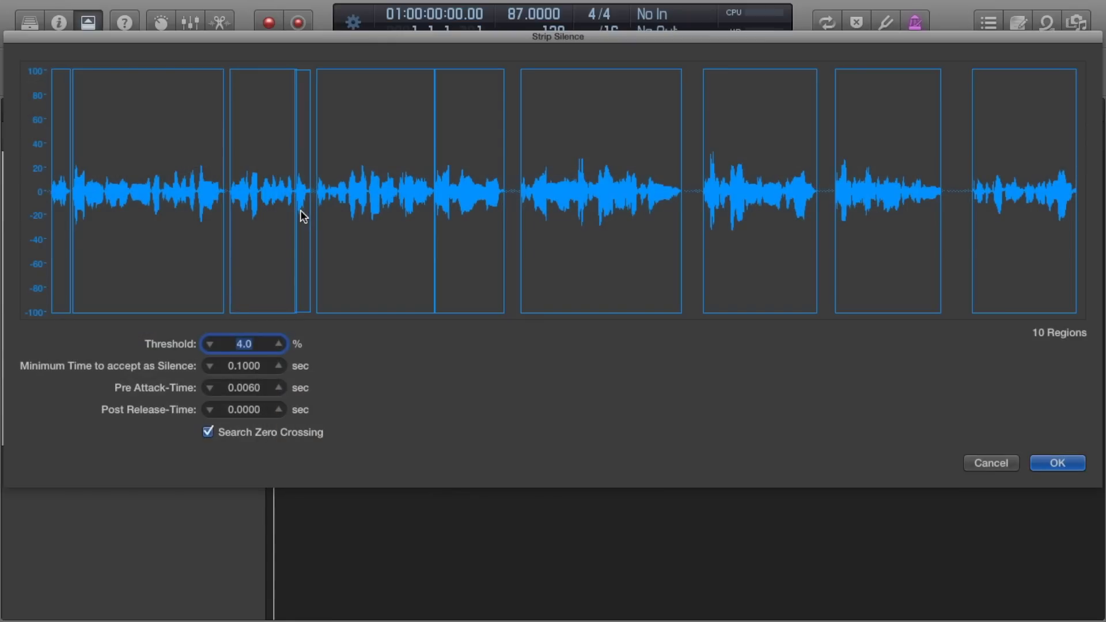
left_click(210, 343)
left_click(210, 344)
left_click(210, 344)
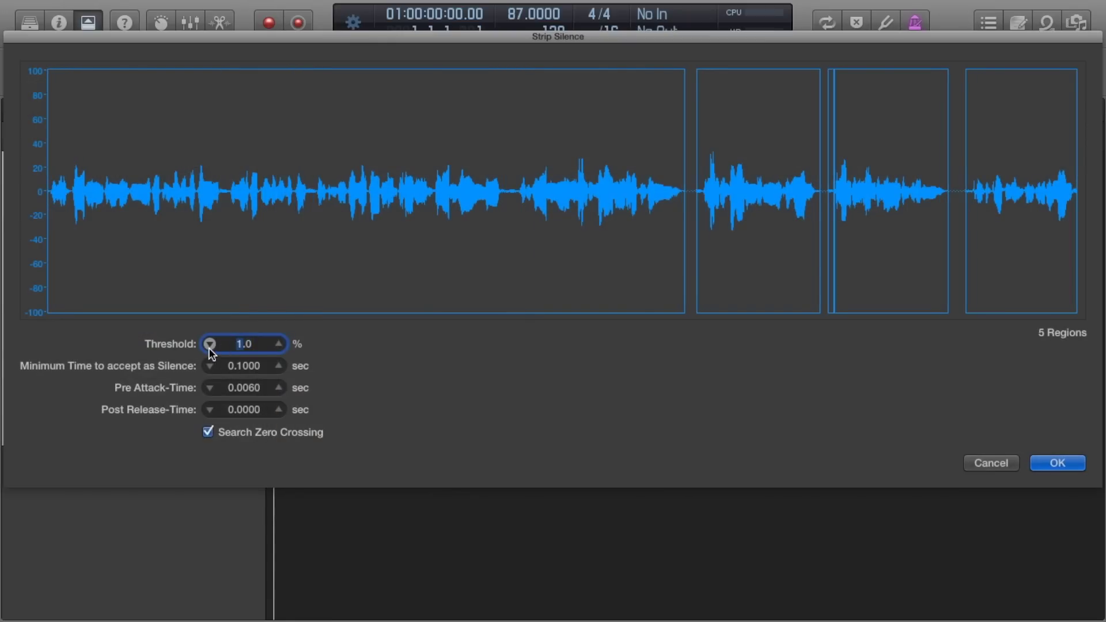
left_click(278, 343)
left_click(279, 343)
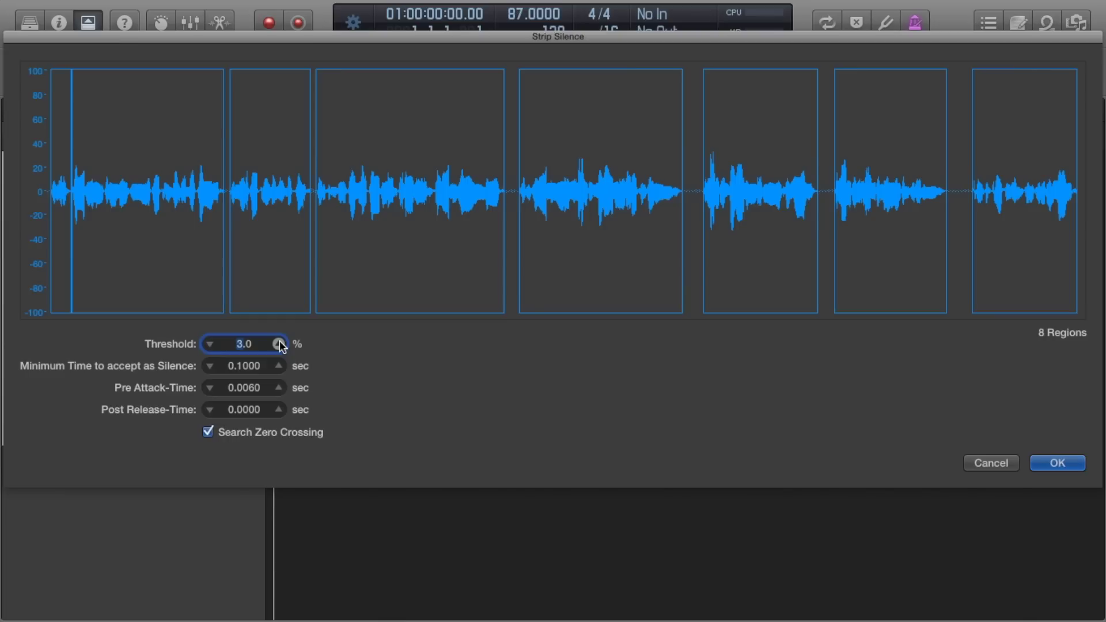
left_click(210, 343)
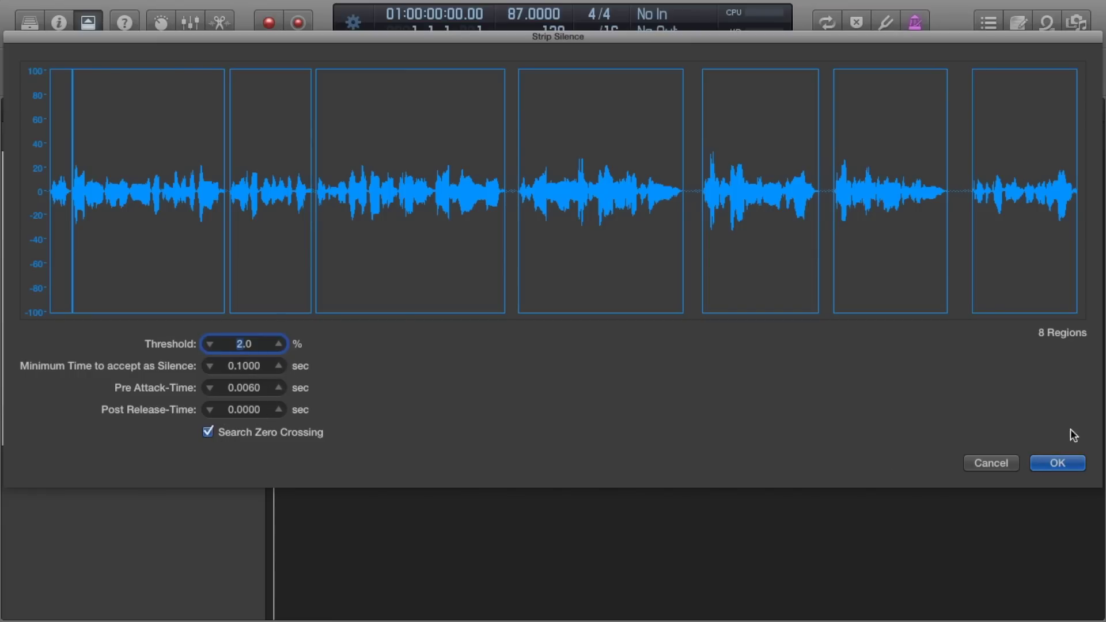
left_click(1060, 463)
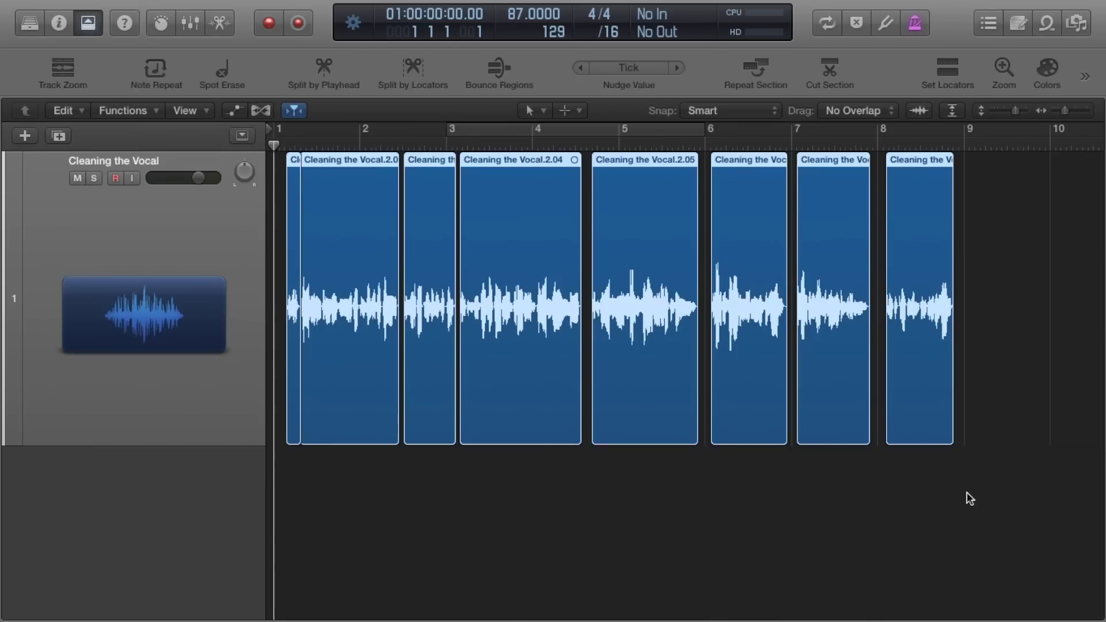